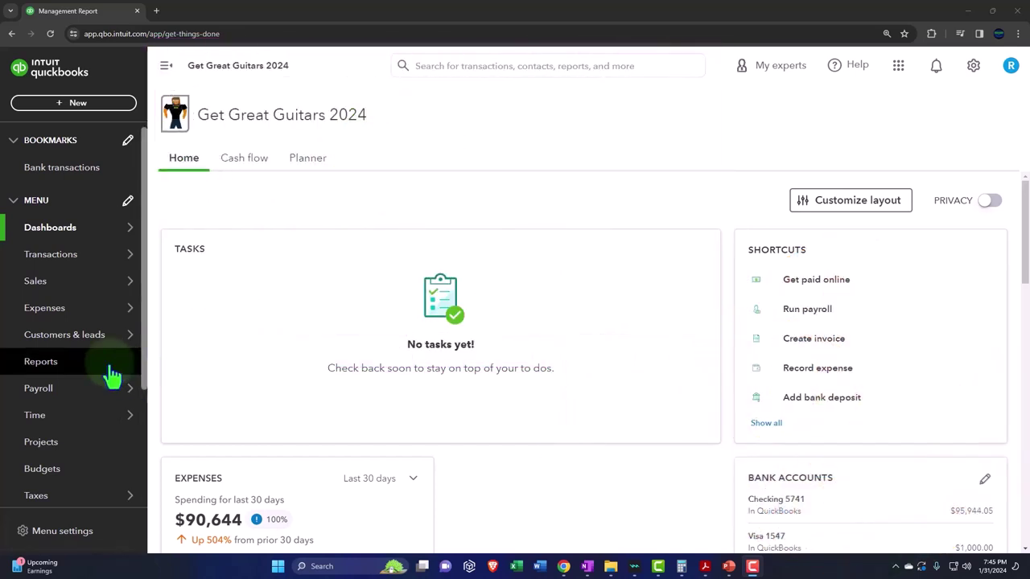
Step: Open the favorite Balance Sheet, Profit and Loss, and Trial Balance reports, each in its own browser tab
{"action": "left_click", "coordinate": [91, 371]}
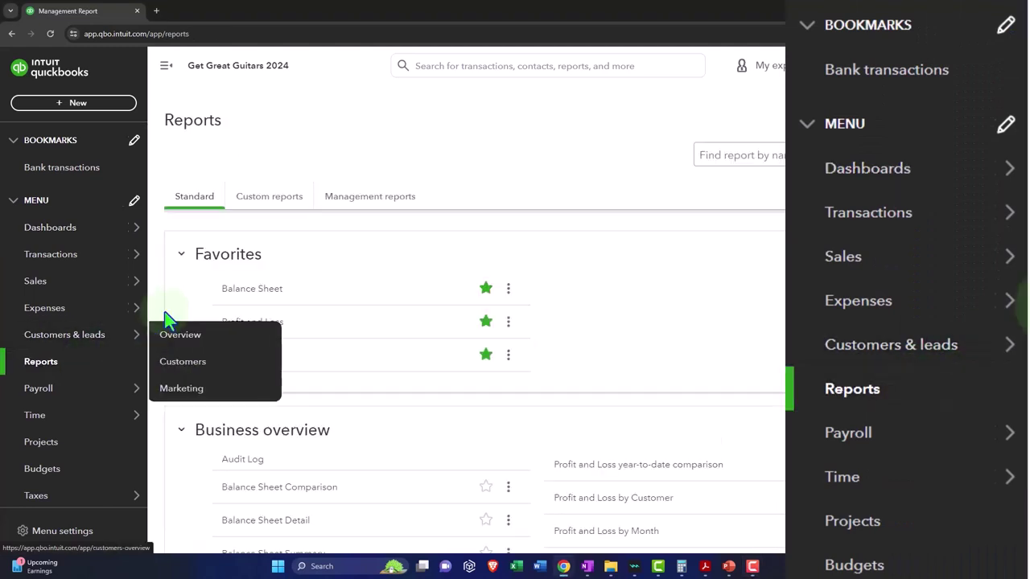
{"action": "right_click", "coordinate": [318, 372]}
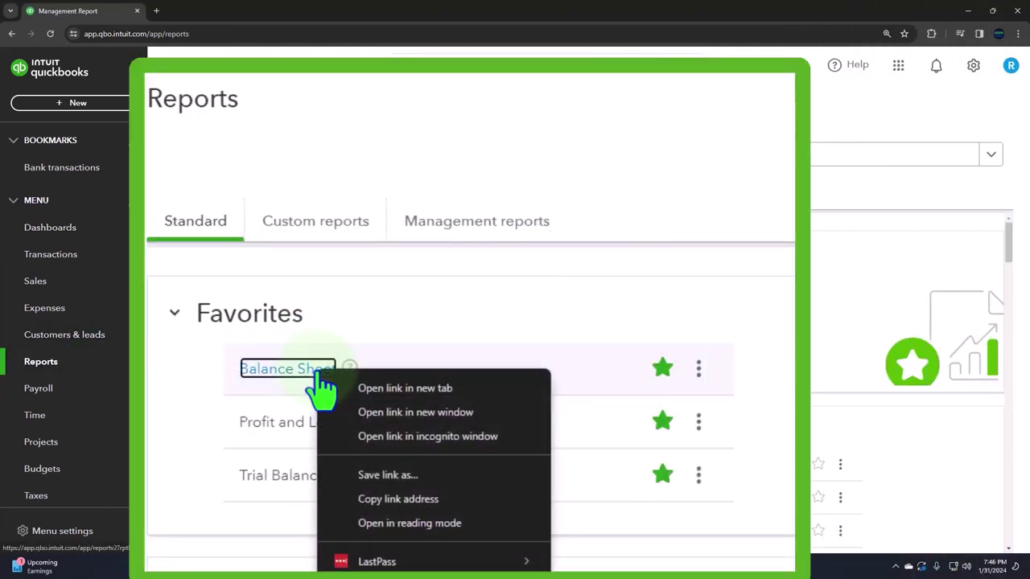
{"action": "left_click", "coordinate": [456, 389]}
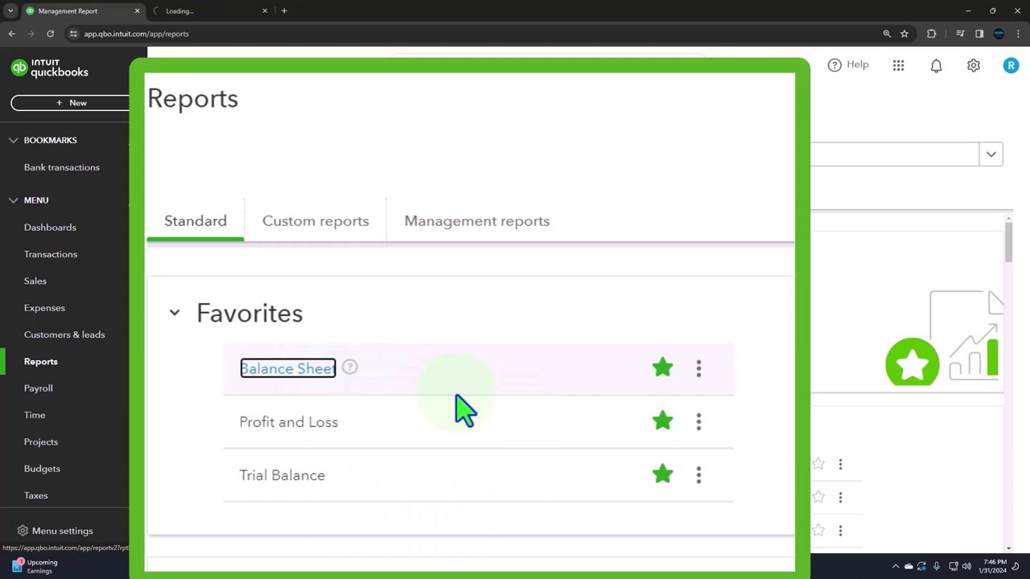
{"action": "right_click", "coordinate": [320, 433]}
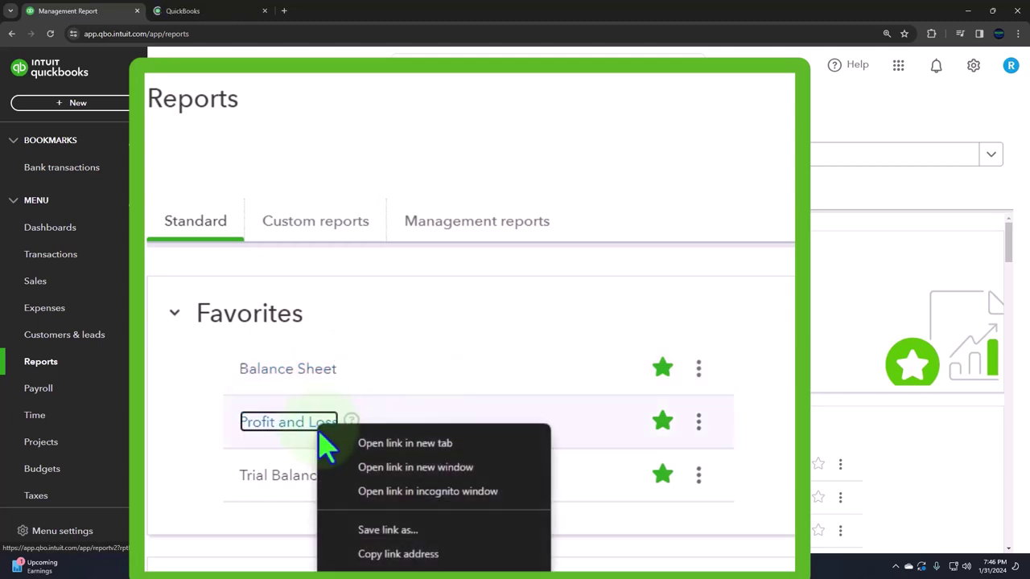
{"action": "left_click", "coordinate": [450, 445]}
{"action": "right_click", "coordinate": [310, 470]}
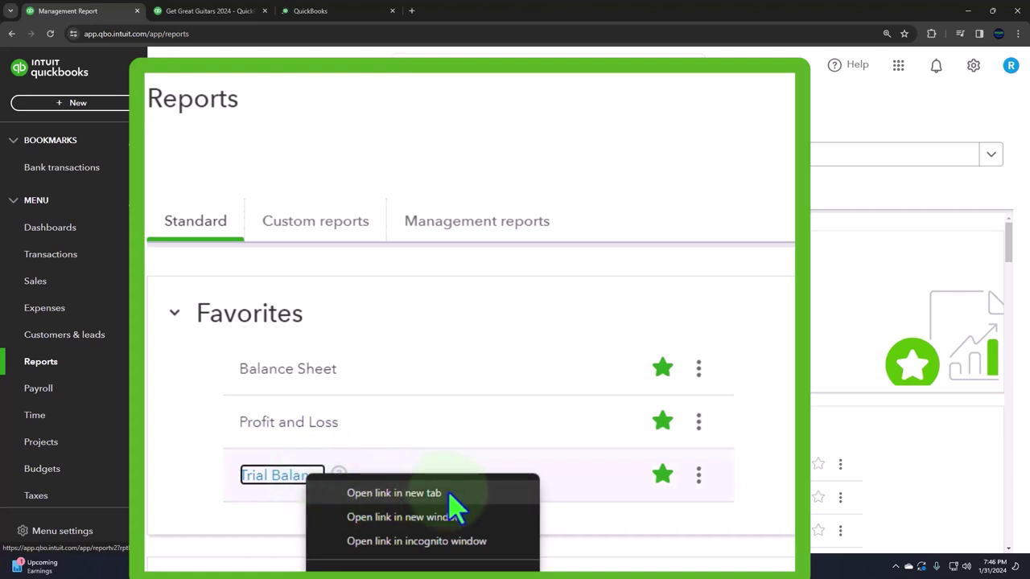
{"action": "left_click", "coordinate": [449, 493]}
Step: Set the Balance Sheet report period to 01/01/2024 through 02/29/2024, with the navigation menu collapsed
{"action": "left_click", "coordinate": [233, 14]}
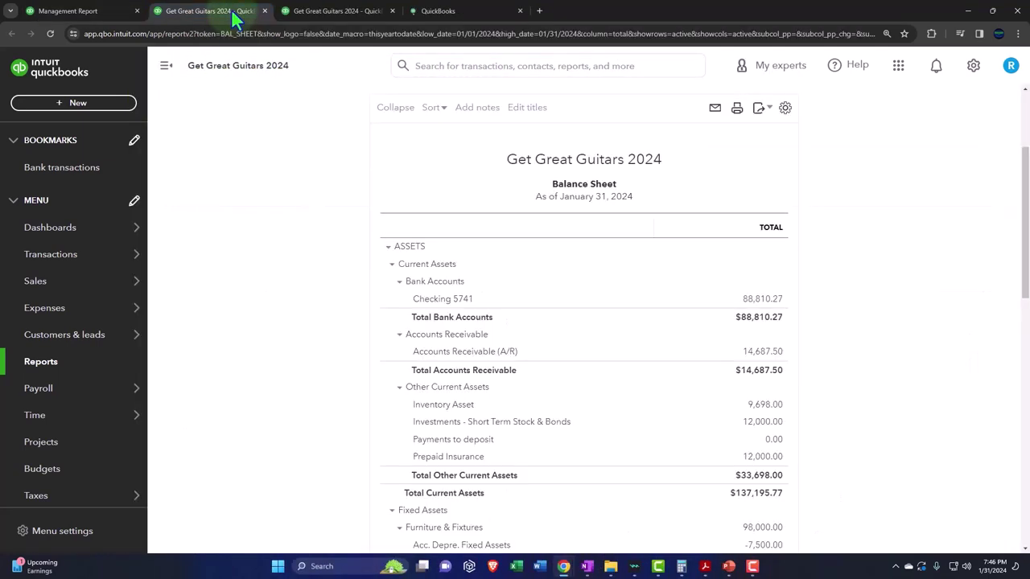
{"action": "left_click", "coordinate": [166, 65]}
{"action": "scroll", "coordinate": [233, 207], "scroll_direction": "up", "scroll_amount": 3}
{"action": "triple_click", "coordinate": [206, 170]}
{"action": "type", "text": "01/01/2024"}
{"action": "key", "text": "Tab"}
{"action": "type", "text": "022924"}
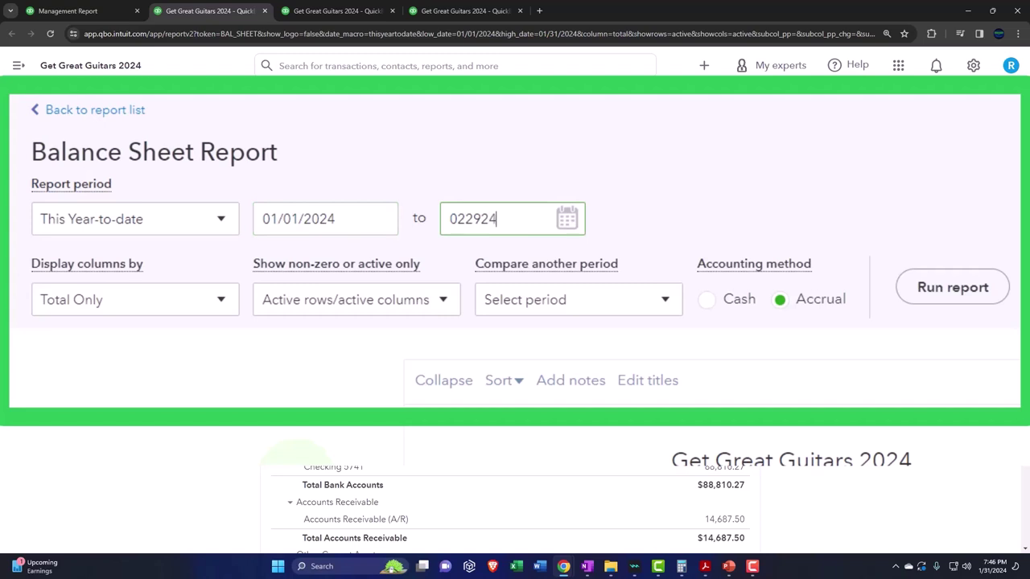
{"action": "key", "text": "Tab"}
Step: Display the Balance Sheet columns by Months and run the report
{"action": "left_click", "coordinate": [221, 301]}
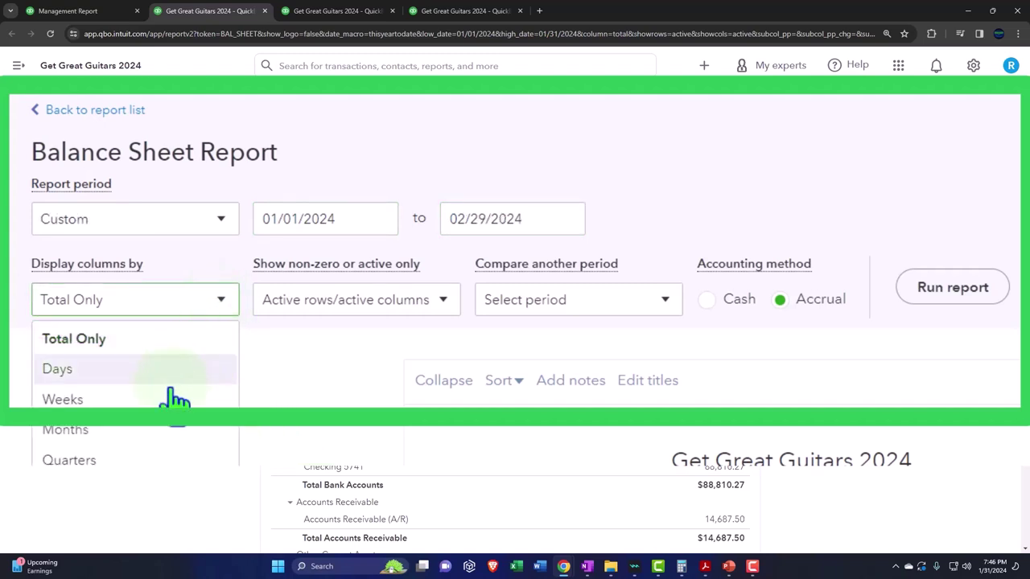
{"action": "left_click", "coordinate": [158, 439]}
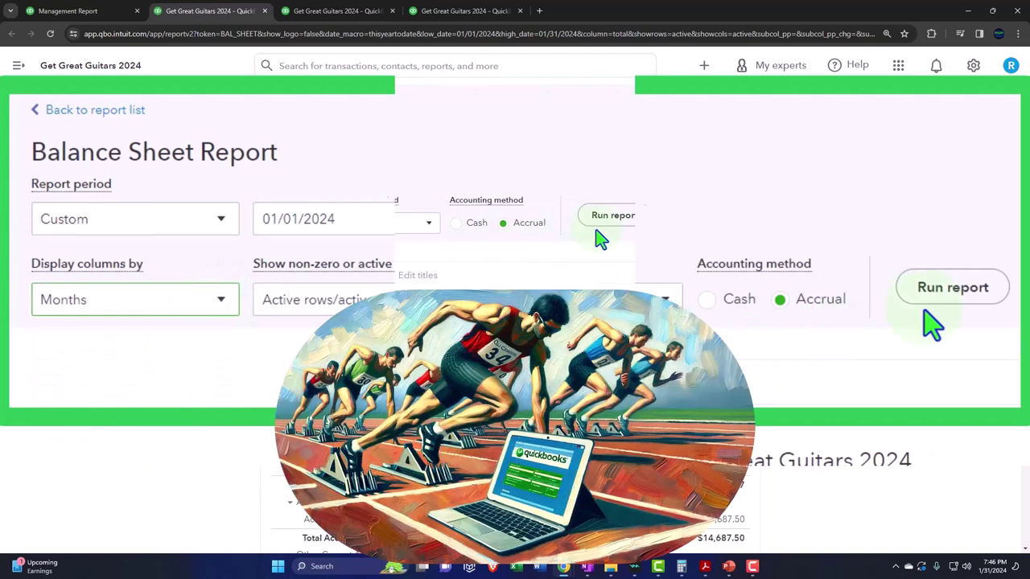
{"action": "left_click", "coordinate": [933, 291]}
{"action": "scroll", "coordinate": [626, 229], "scroll_direction": "down", "scroll_amount": 5}
Step: Set the Profit and Loss report period to 01/01/2024 through 02/29/2024
{"action": "left_click", "coordinate": [347, 11]}
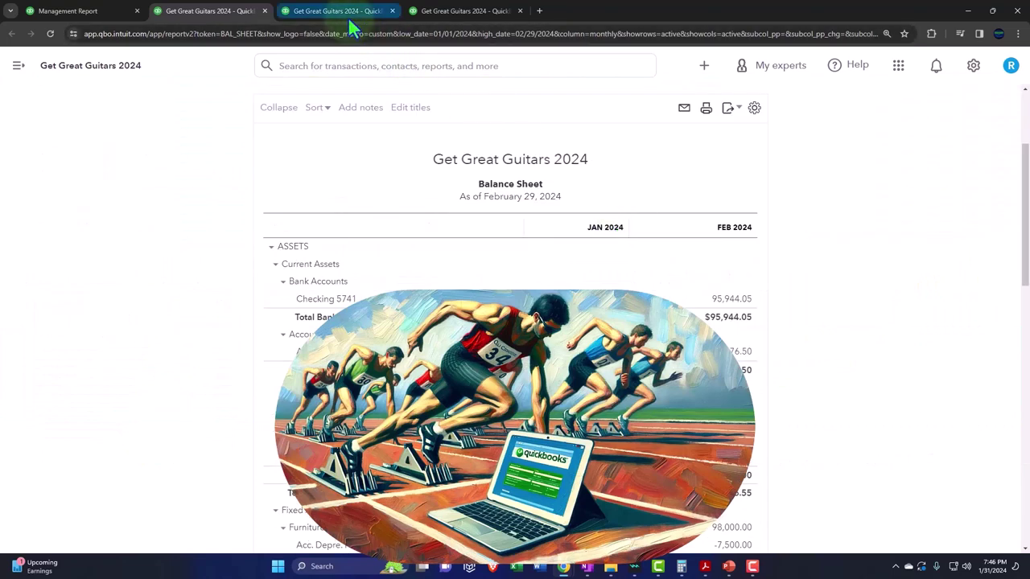
{"action": "left_click", "coordinate": [166, 71]}
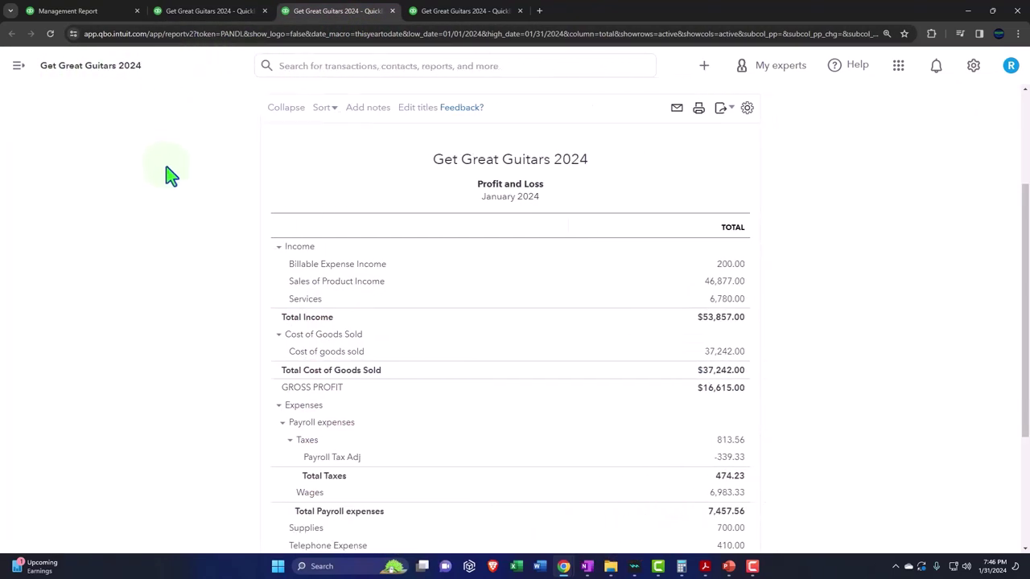
{"action": "left_click", "coordinate": [173, 171]}
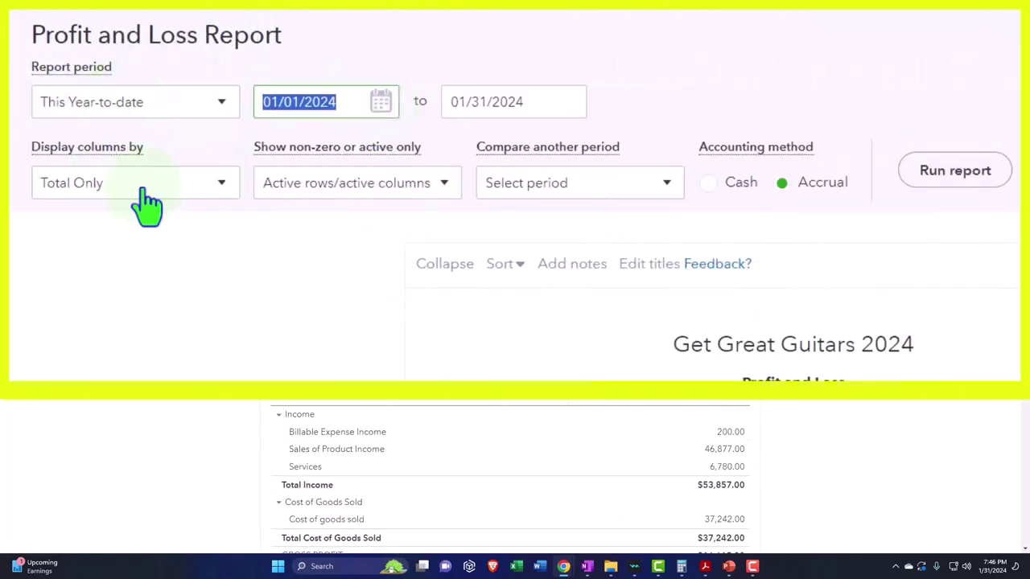
{"action": "type", "text": "01012024"}
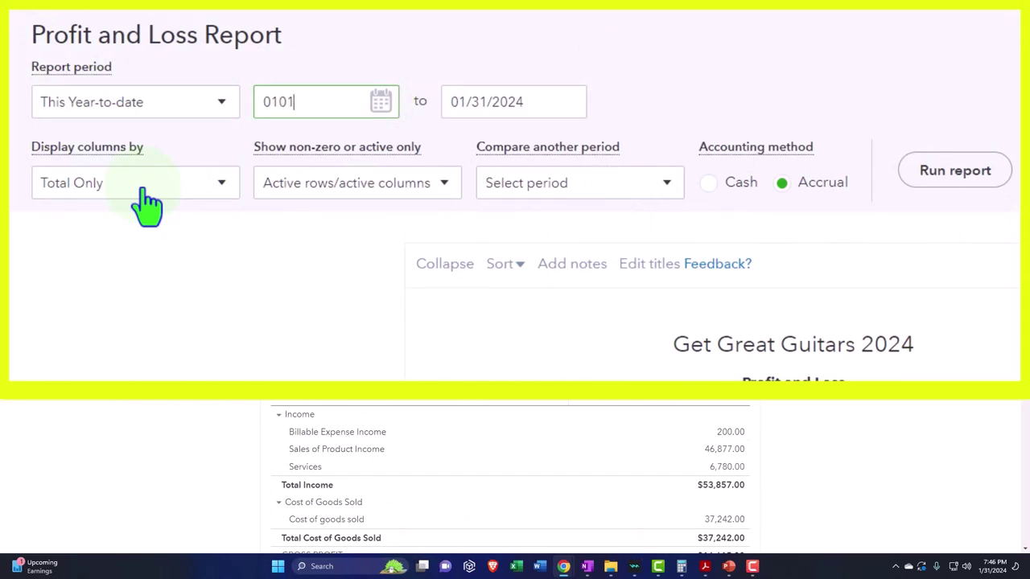
{"action": "key", "text": "Tab"}
{"action": "type", "text": "02/29/2024"}
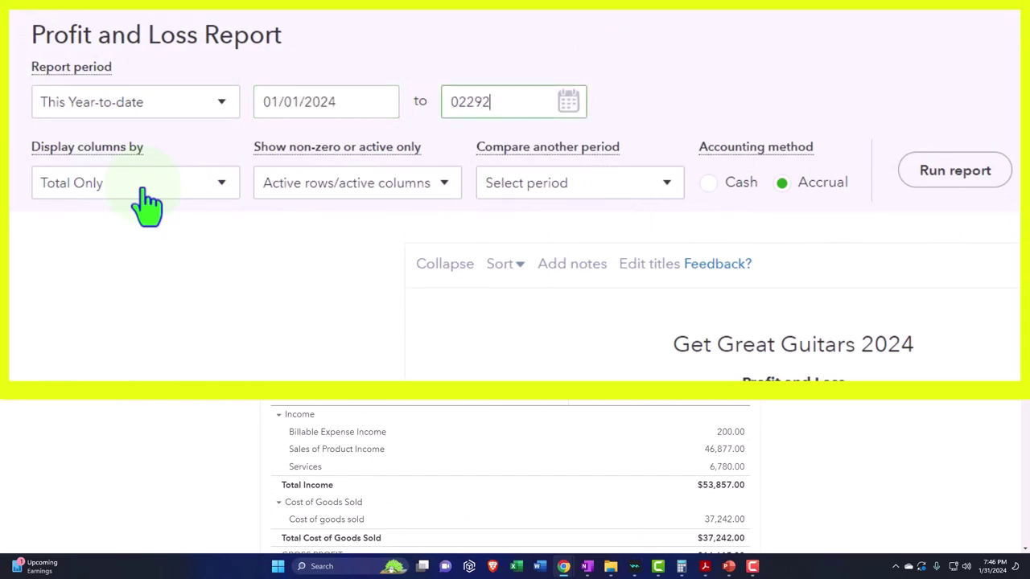
{"action": "key", "text": "Tab"}
Step: Display the Profit and Loss columns by Months and run the report
{"action": "left_click", "coordinate": [145, 193]}
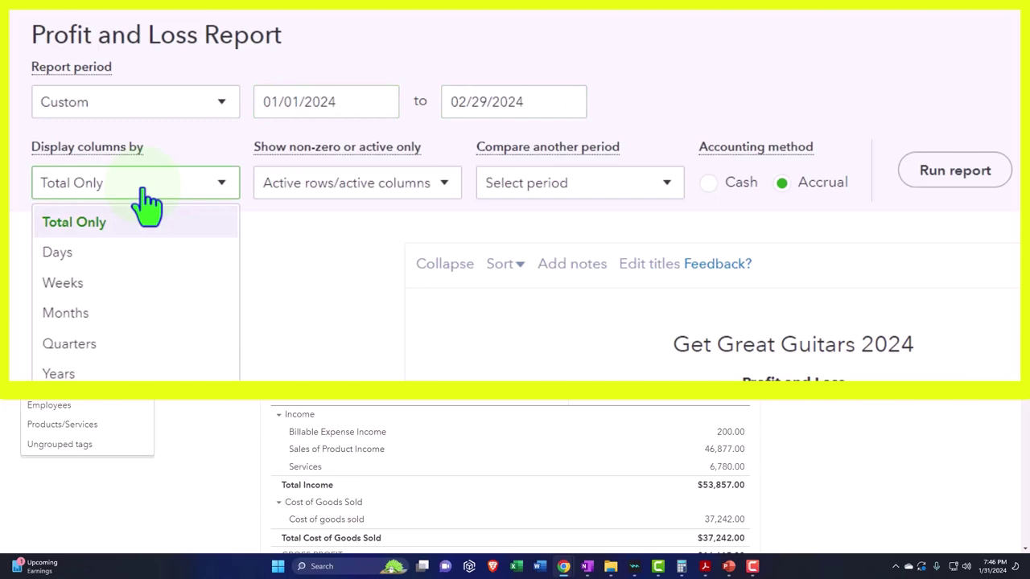
{"action": "left_click", "coordinate": [133, 314]}
{"action": "left_click", "coordinate": [954, 170]}
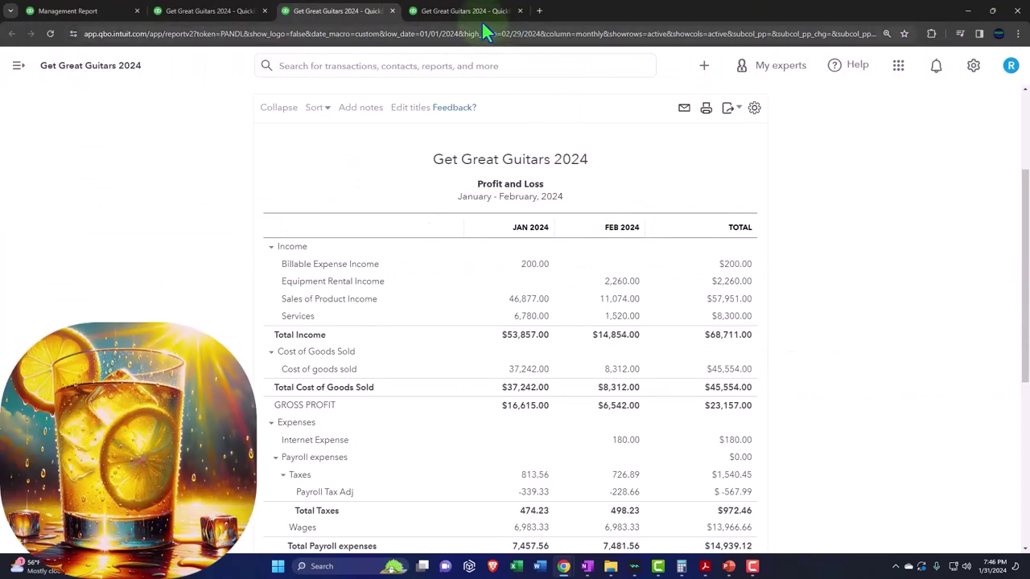
Step: Set the Trial Balance report period to 01/01/2024 through 02/29/2024, with the navigation menu collapsed
{"action": "left_click", "coordinate": [475, 12]}
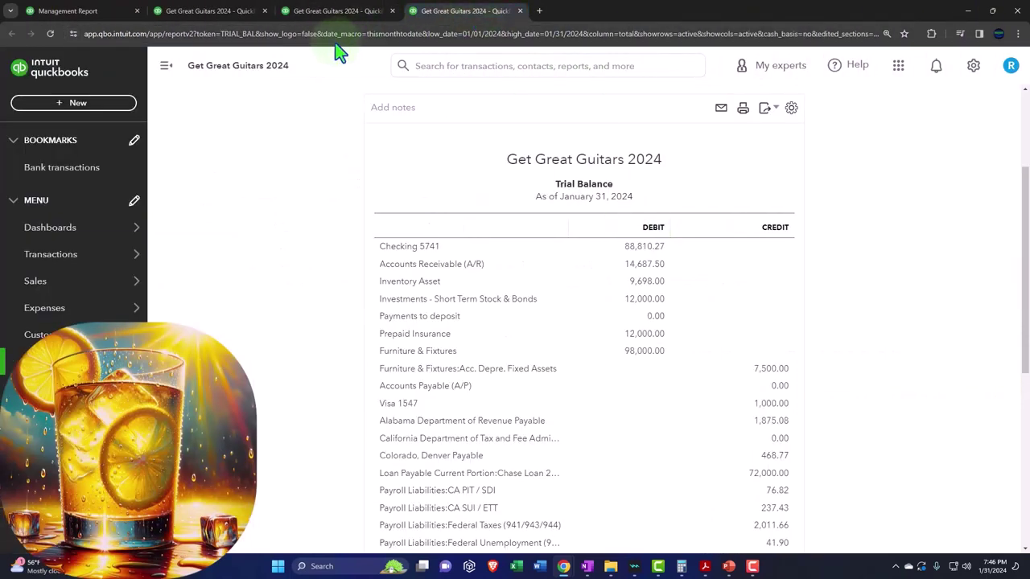
{"action": "left_click", "coordinate": [165, 72]}
{"action": "scroll", "coordinate": [173, 208], "scroll_direction": "up", "scroll_amount": 3}
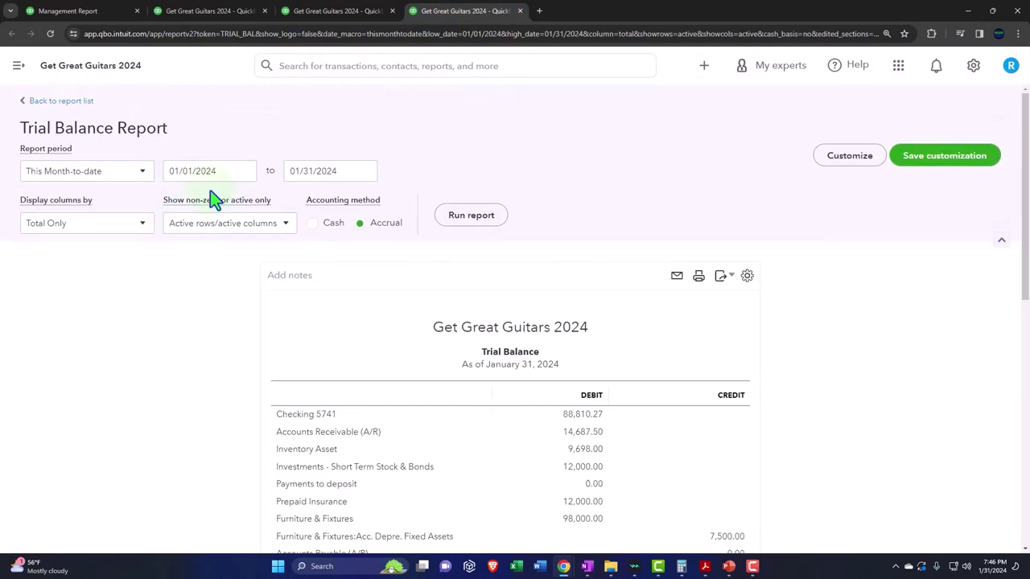
{"action": "left_click", "coordinate": [223, 170]}
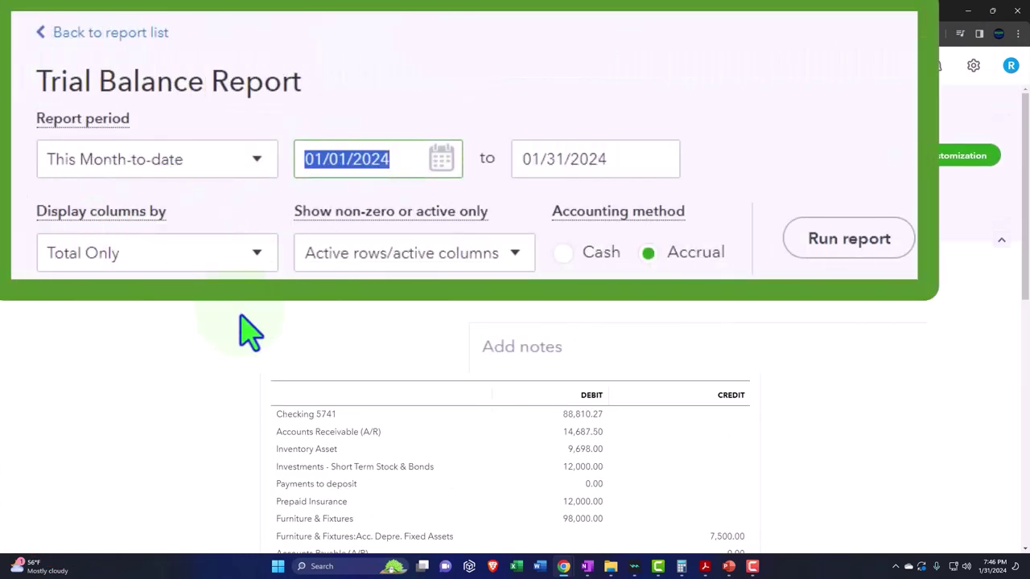
{"action": "type", "text": "01012024"}
{"action": "key", "text": "Tab"}
{"action": "type", "text": "022924"}
{"action": "key", "text": "Tab"}
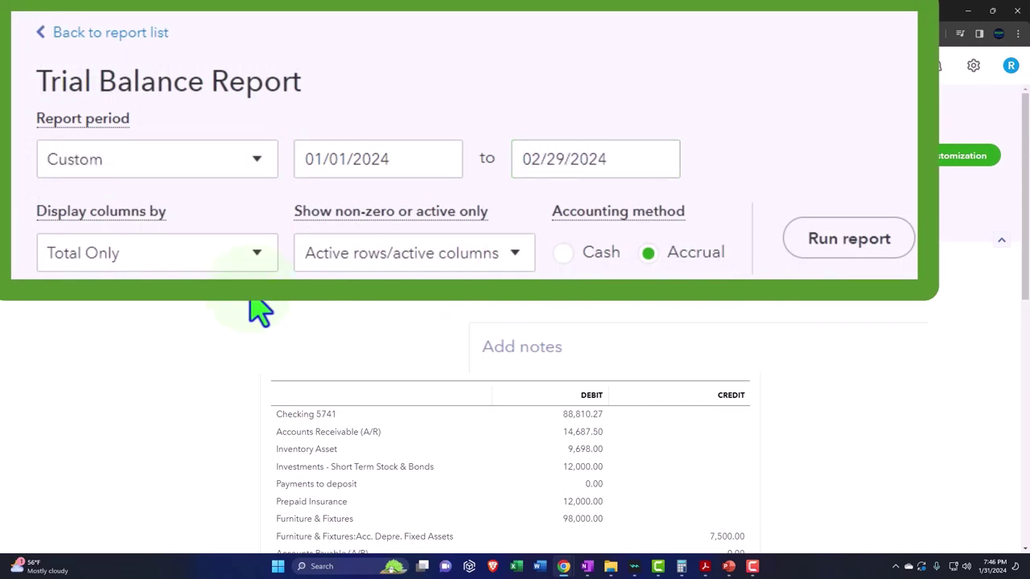
Step: Display the Trial Balance columns by Months and run the report
{"action": "left_click", "coordinate": [246, 256]}
{"action": "left_click", "coordinate": [225, 333]}
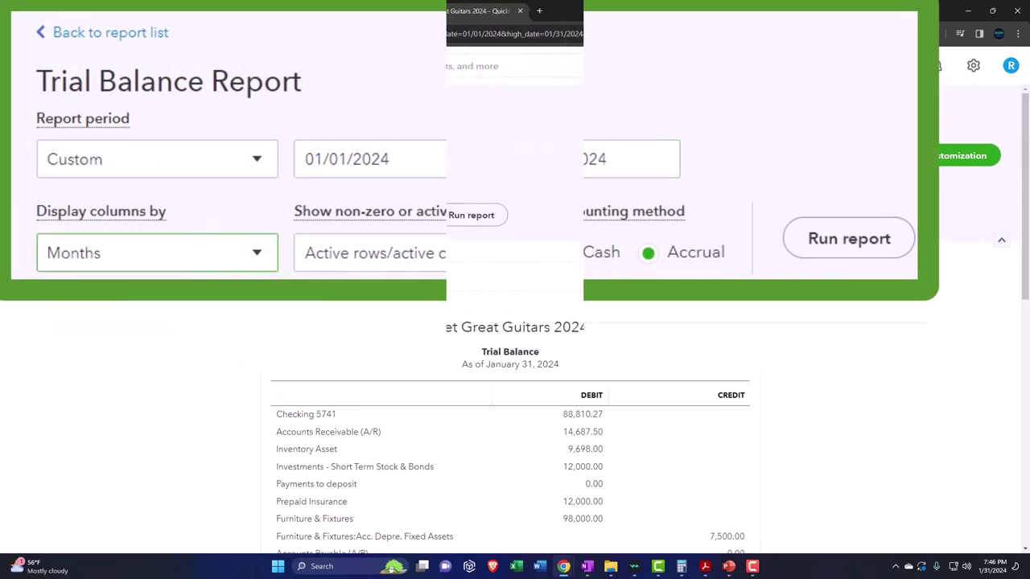
{"action": "left_click", "coordinate": [849, 238]}
{"action": "scroll", "coordinate": [514, 225], "scroll_direction": "down", "scroll_amount": 3}
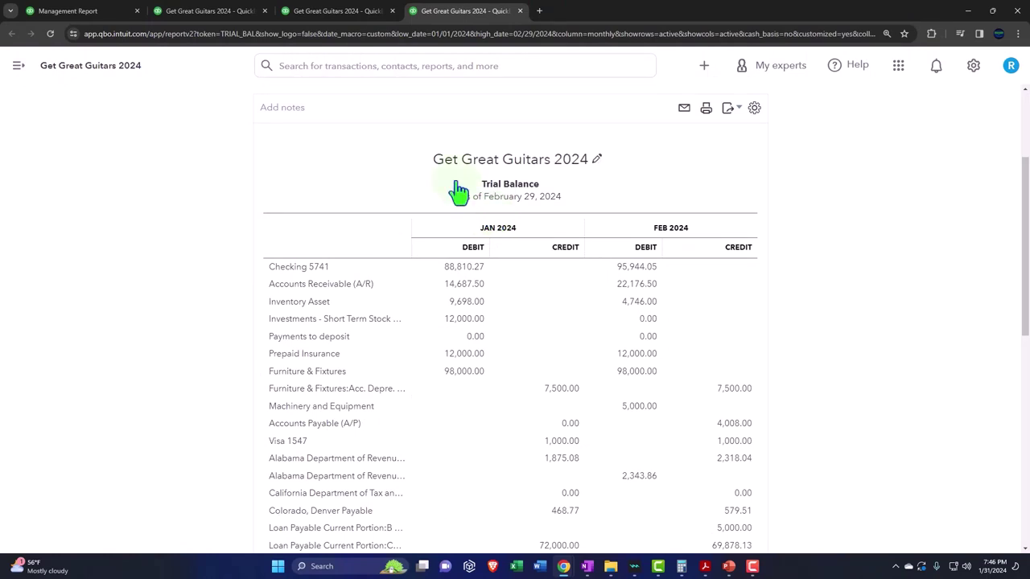
Step: Return to the Balance Sheet report and collapse its Assets and its Liabilities and Equity sections
{"action": "left_click", "coordinate": [206, 15]}
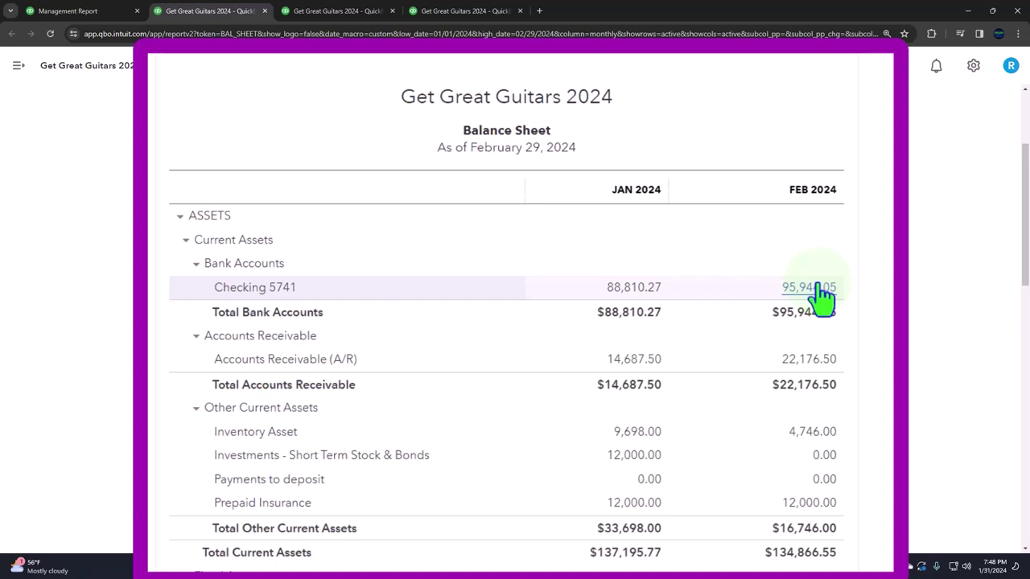
{"action": "scroll", "coordinate": [821, 297], "scroll_direction": "down", "scroll_amount": 1}
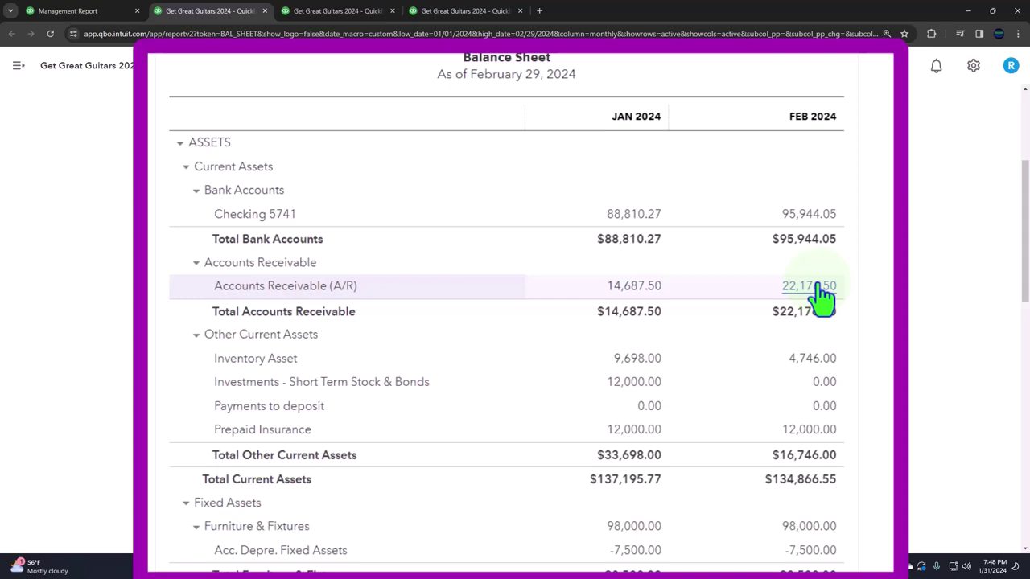
{"action": "left_click", "coordinate": [178, 143]}
{"action": "left_click", "coordinate": [269, 211]}
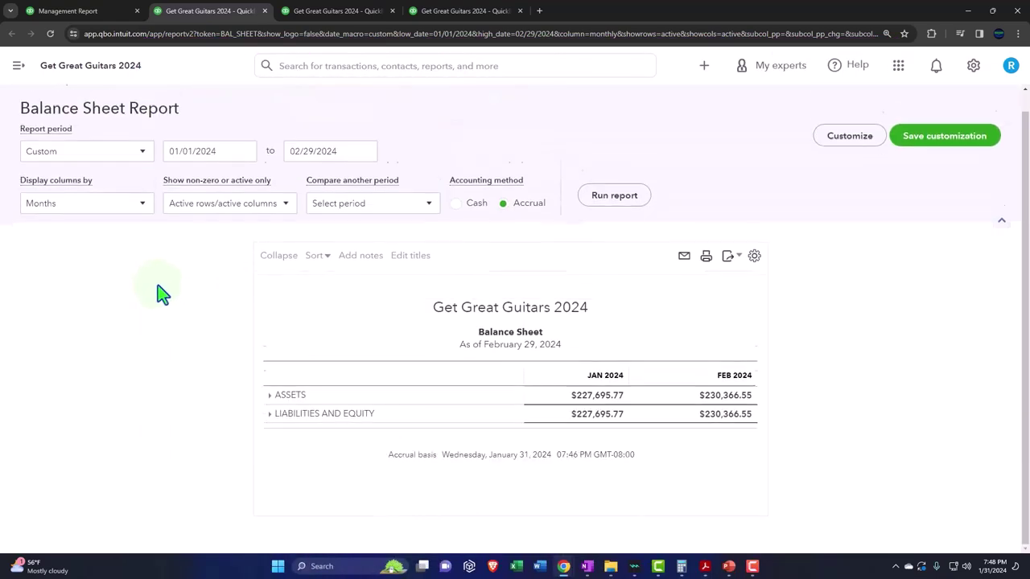
{"action": "scroll", "coordinate": [161, 321], "scroll_direction": "down", "scroll_amount": 1}
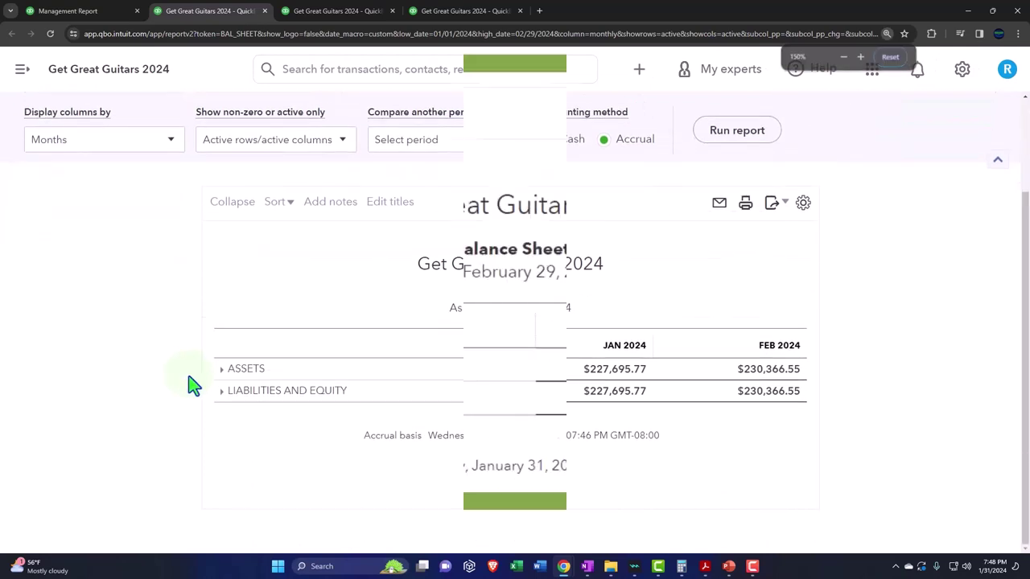
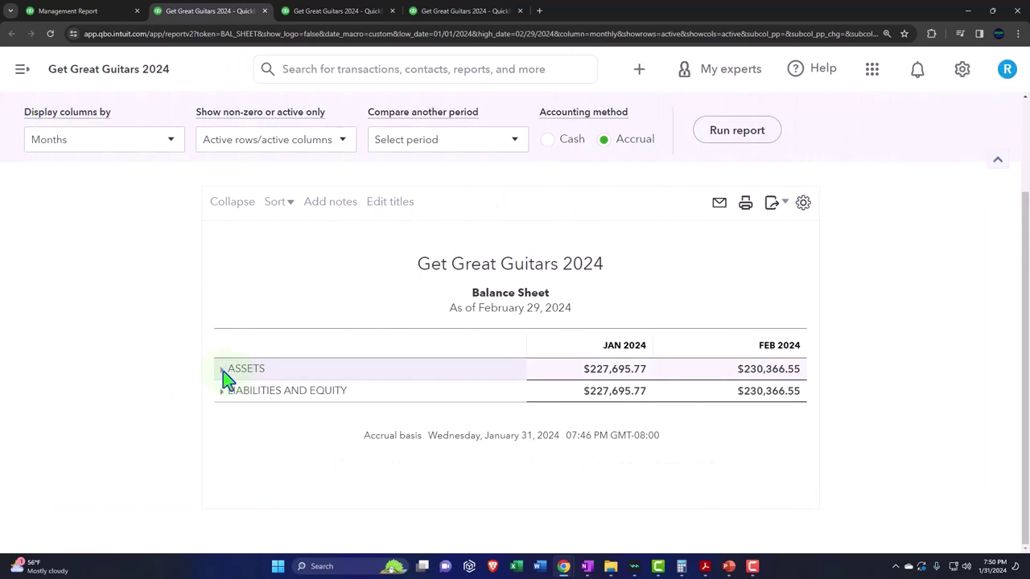
Step: Expand the Assets and the Liabilities and Equity sections of the Balance Sheet to show their accounts
{"action": "left_click", "coordinate": [222, 370]}
{"action": "scroll", "coordinate": [222, 372], "scroll_direction": "down", "scroll_amount": 4}
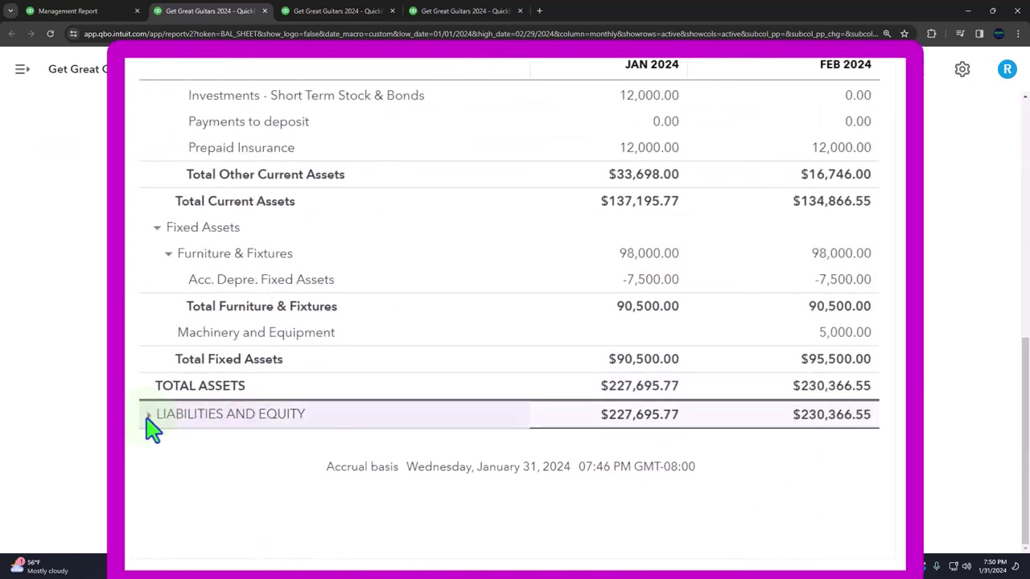
{"action": "left_click", "coordinate": [148, 415]}
{"action": "scroll", "coordinate": [146, 416], "scroll_direction": "up", "scroll_amount": 5}
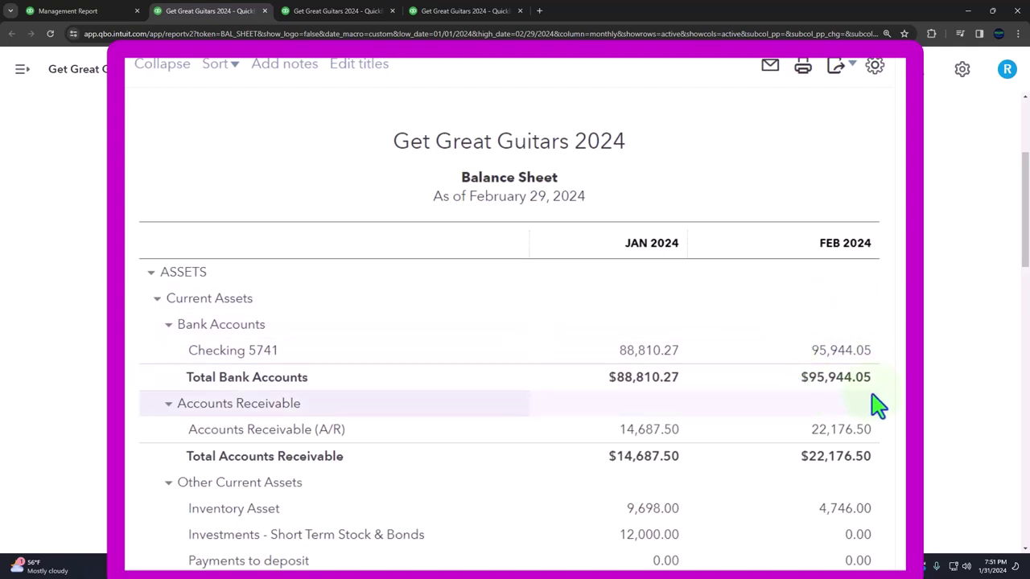
{"action": "key", "text": "ctrl+plus"}
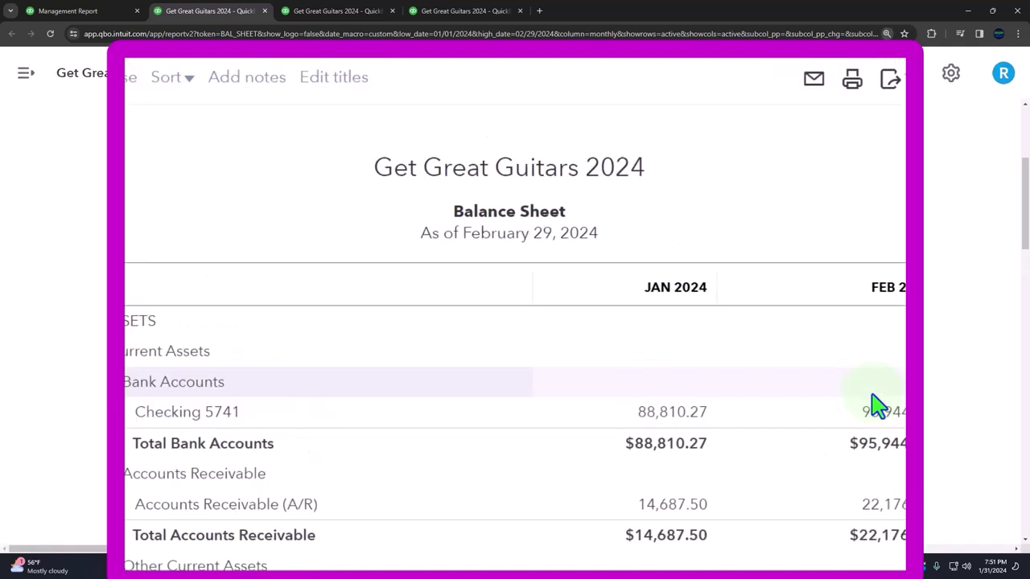
{"action": "scroll", "coordinate": [876, 407], "scroll_direction": "down", "scroll_amount": 1}
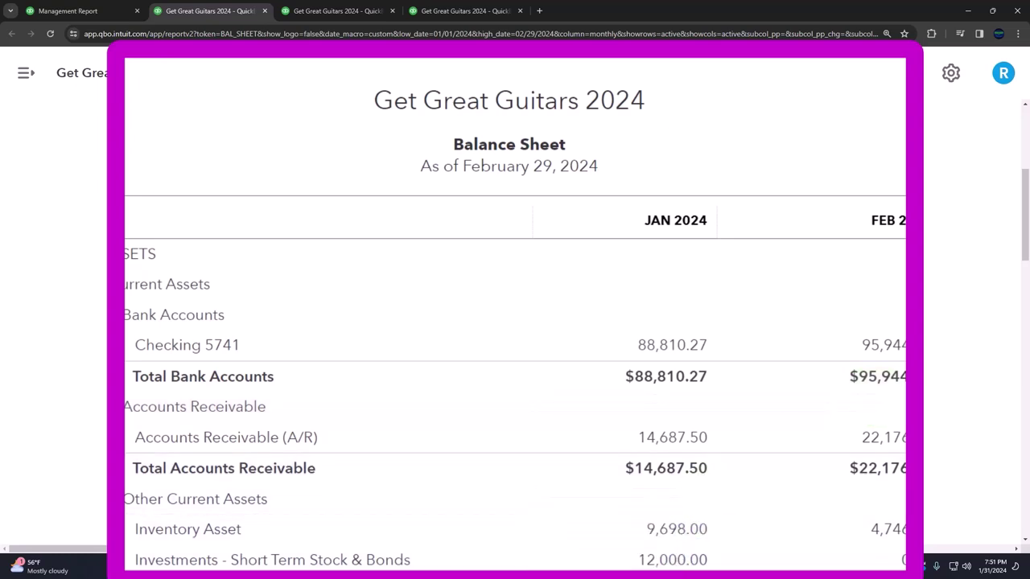
Step: View the vendors, customers and employees flowchart, then minimize its window to return to the Balance Sheet
{"action": "left_click", "coordinate": [563, 567]}
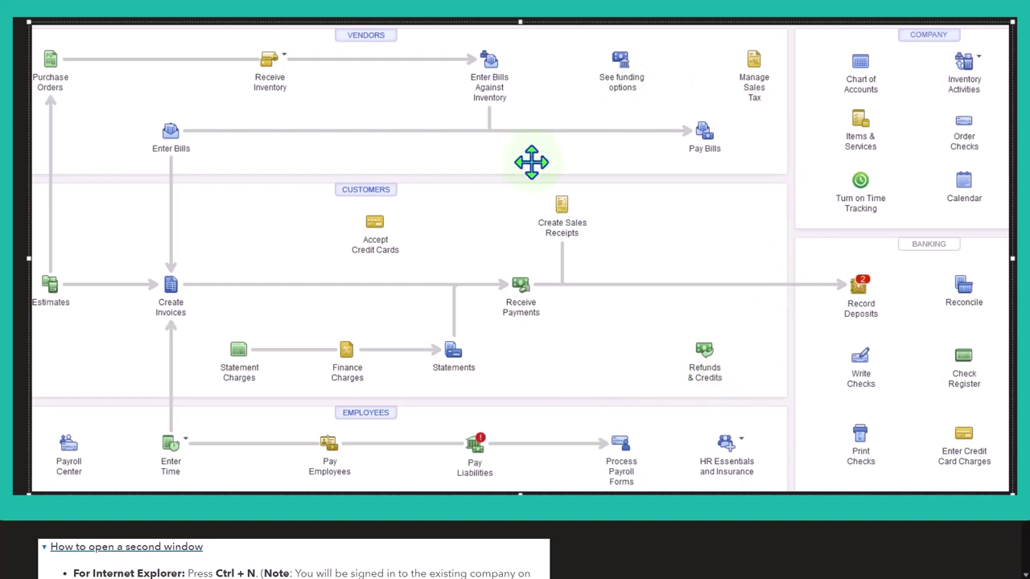
{"action": "left_click", "coordinate": [964, 12]}
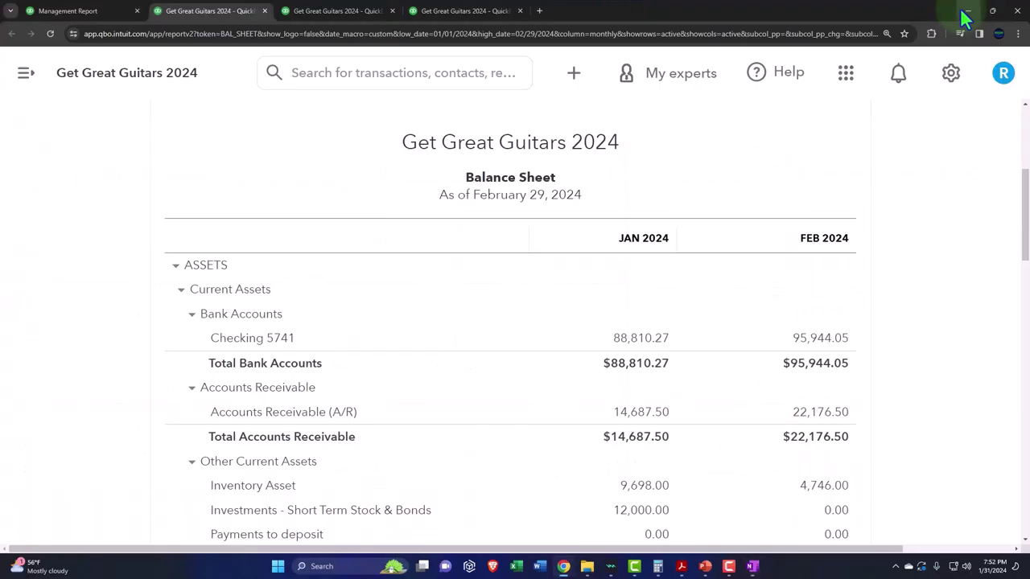